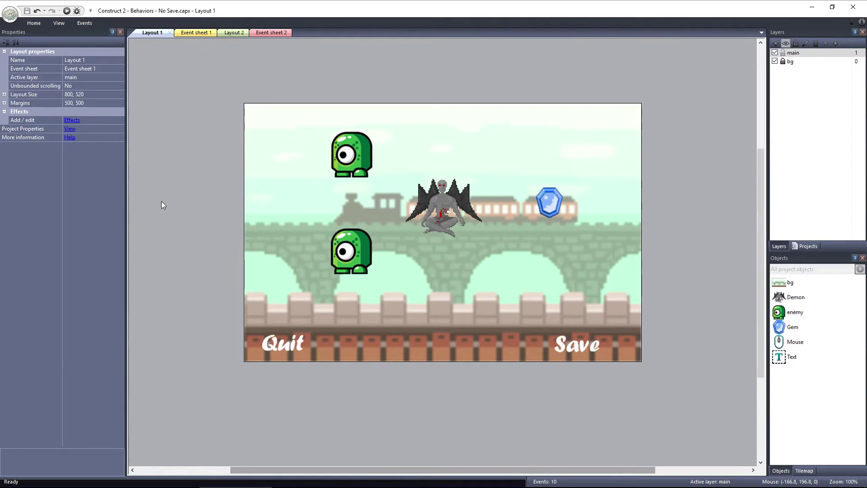
# Switch to Layout 2 with the Start/Load menu and launch a browser preview with F5.
pyautogui.click(229, 34)
pyautogui.press('F5')
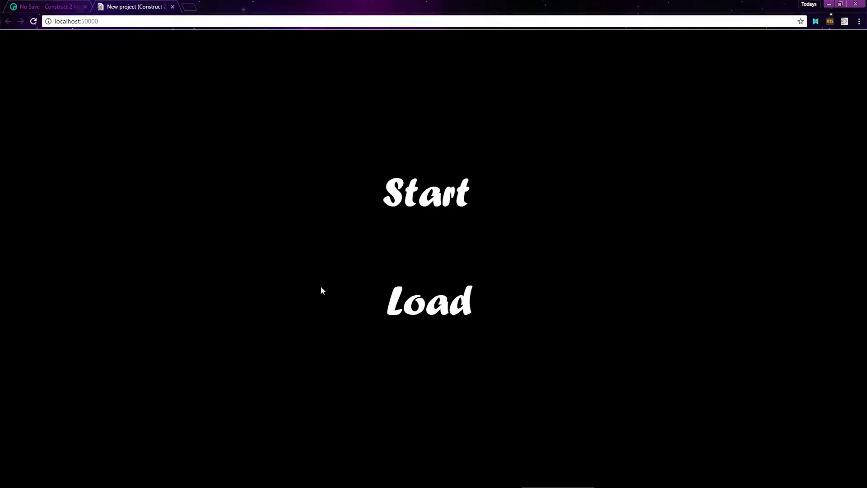
# Start the game, quit back to the menu, and start it again.
pyautogui.click(404, 203)
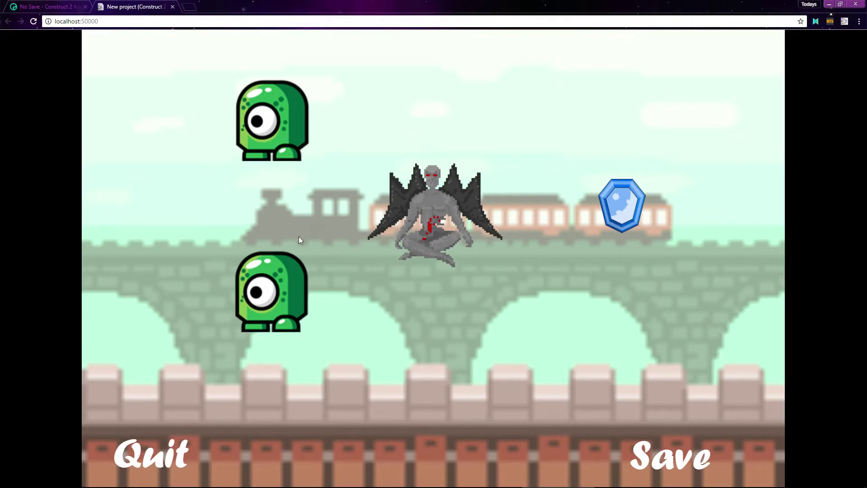
pyautogui.click(168, 458)
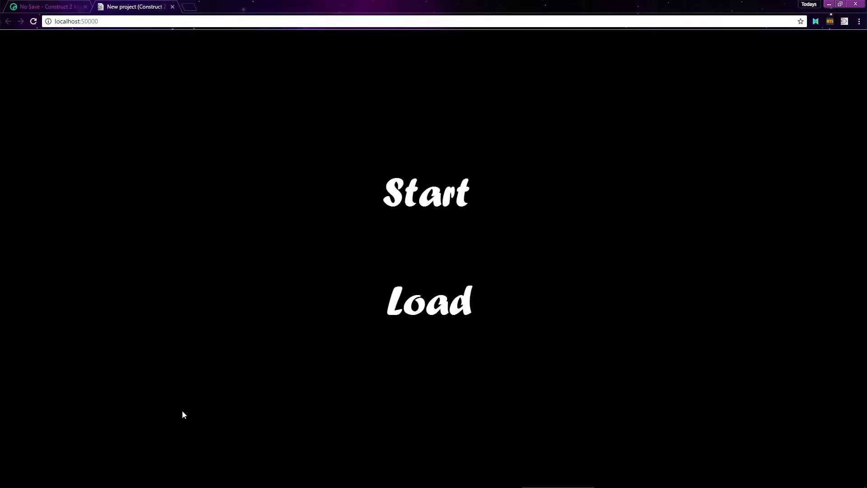
pyautogui.click(407, 205)
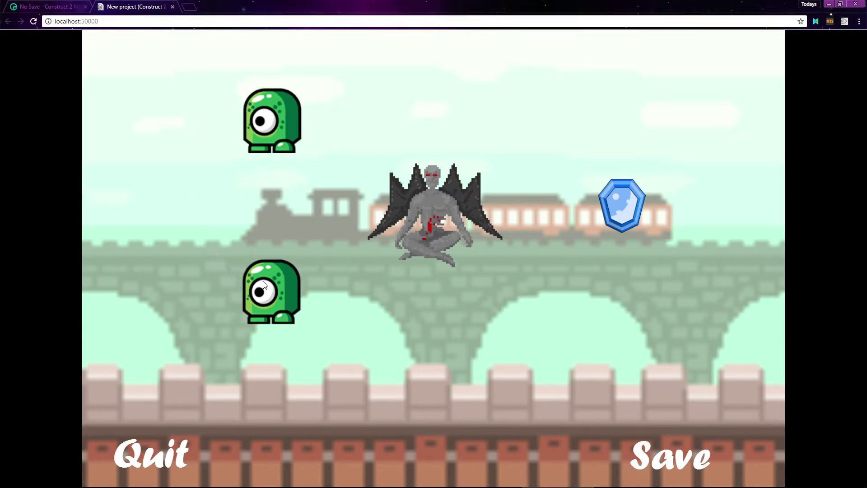
# Clear both green monsters, the winged demon and the blue gem, then quit and start a new game.
pyautogui.click(259, 128)
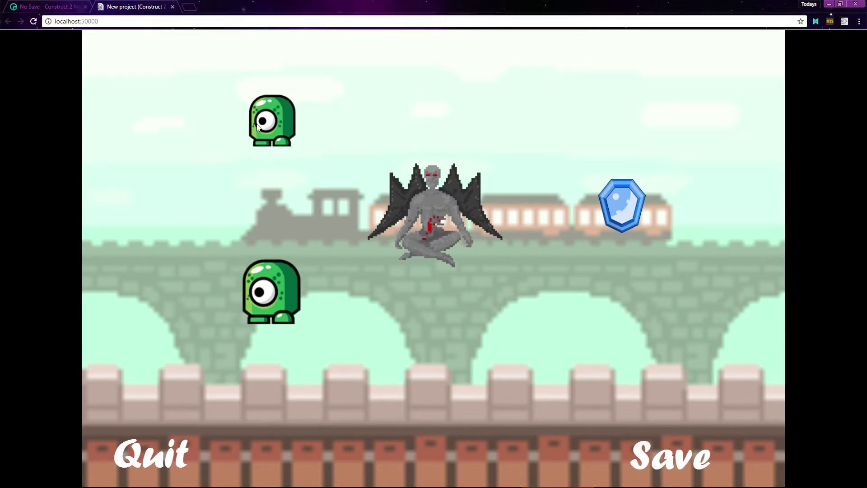
pyautogui.click(264, 273)
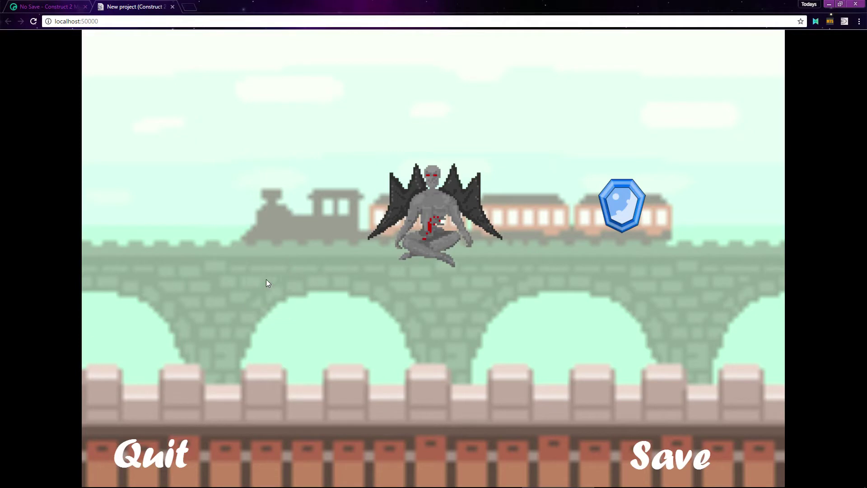
pyautogui.click(432, 221)
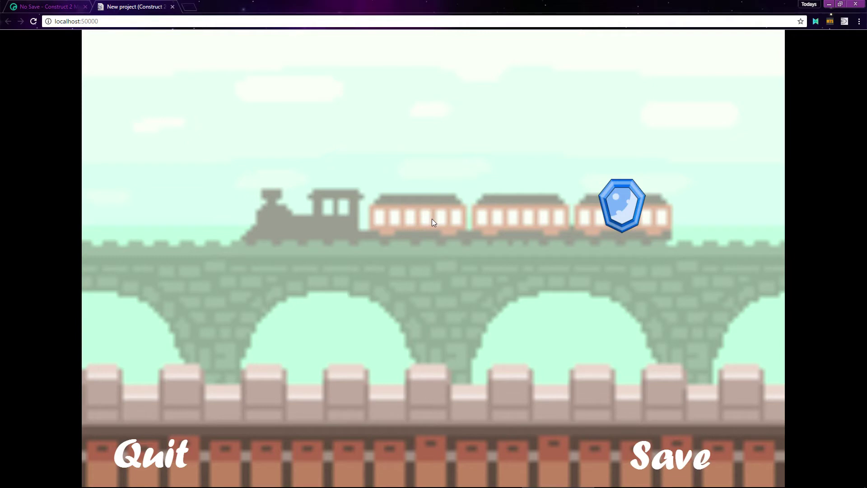
pyautogui.click(613, 202)
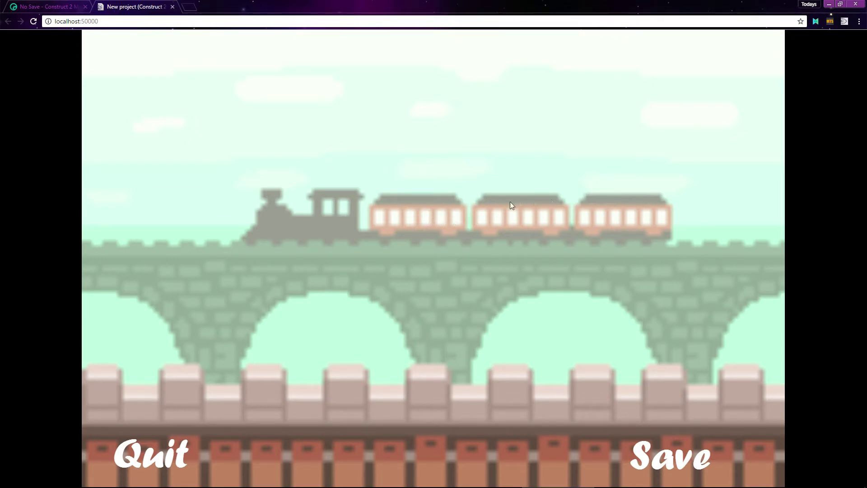
pyautogui.click(178, 449)
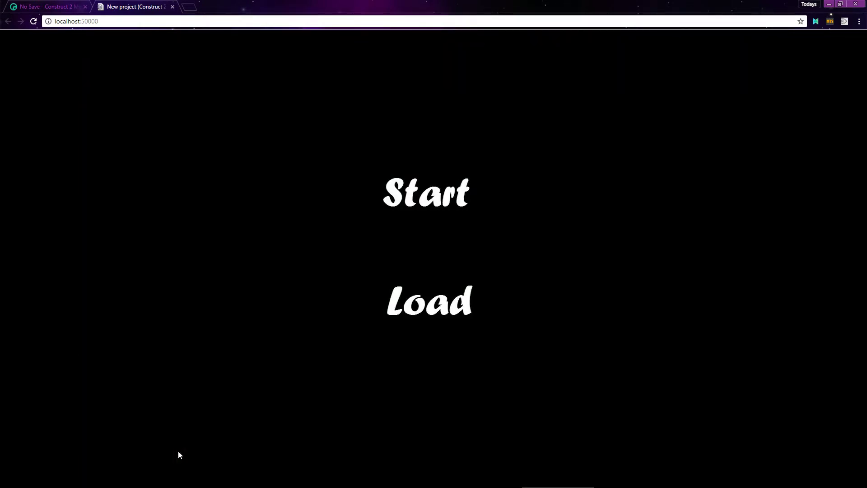
pyautogui.click(411, 202)
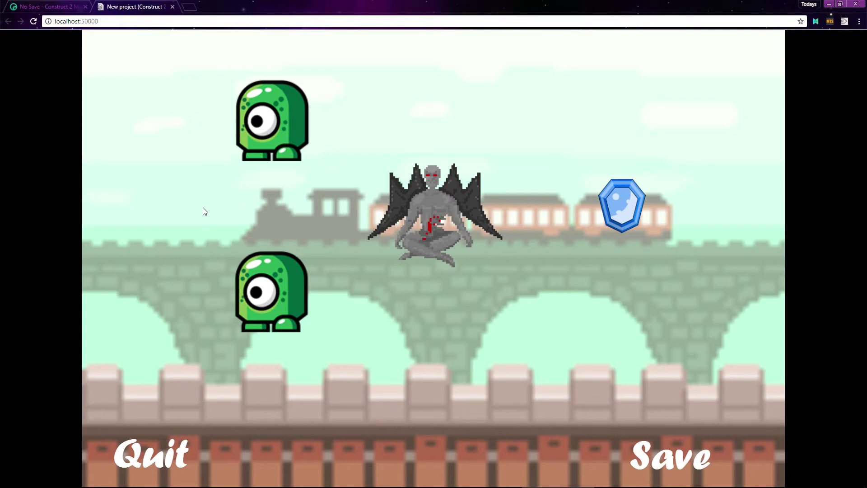
# Shrink the upper monster and the demon, leave the game, then load the saved game.
pyautogui.click(268, 148)
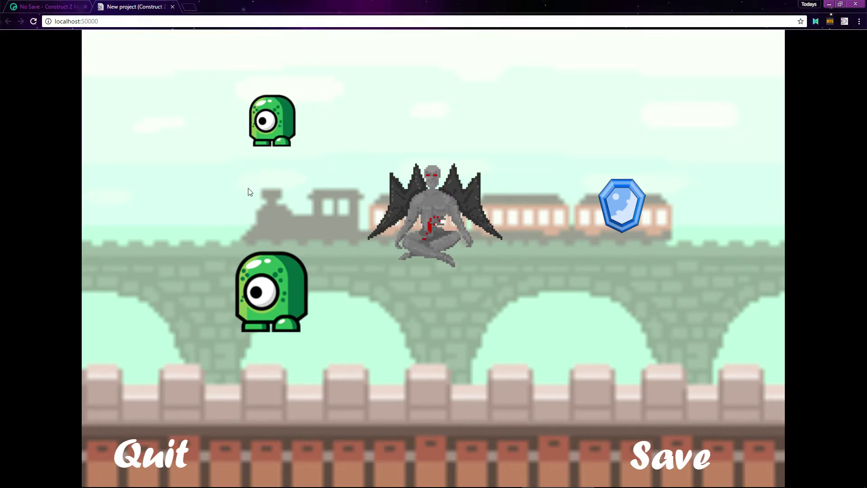
pyautogui.click(414, 210)
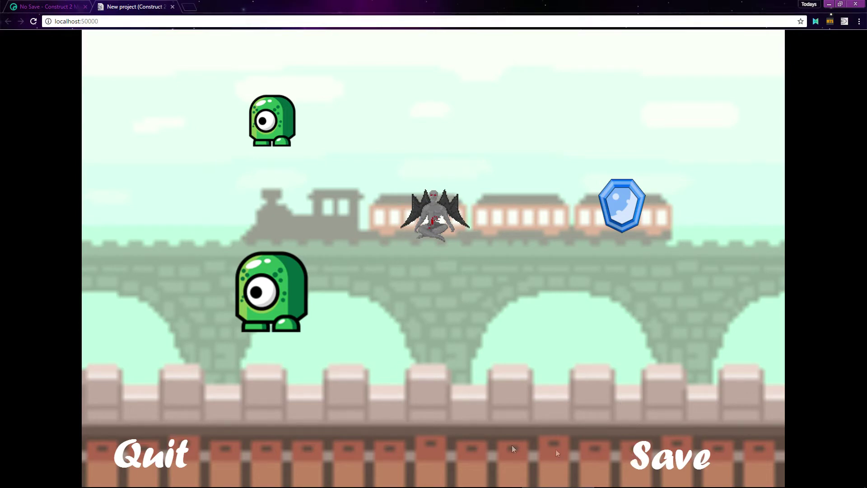
pyautogui.click(159, 465)
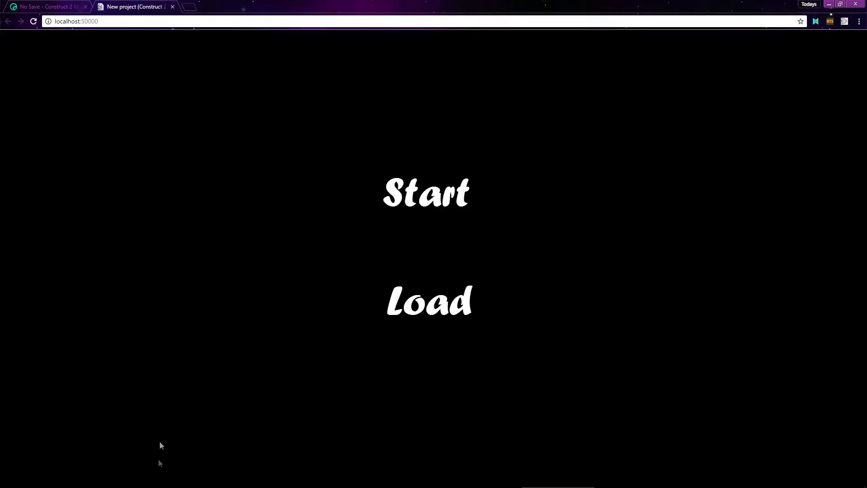
pyautogui.click(393, 193)
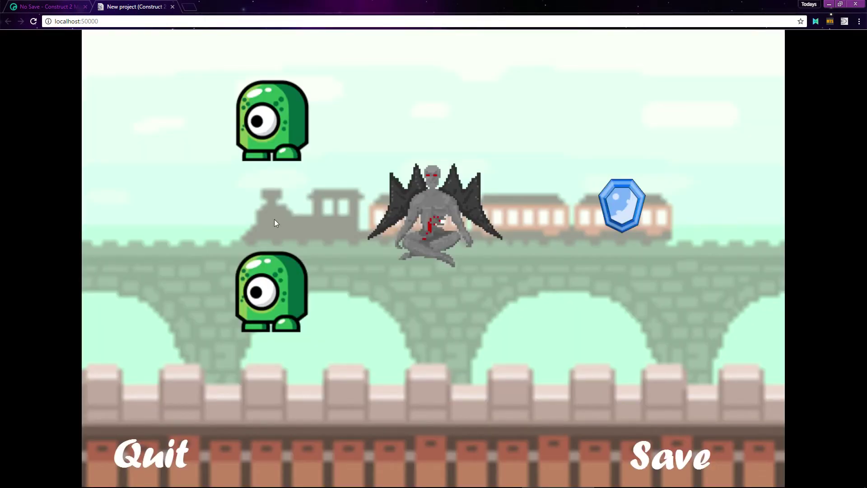
pyautogui.click(120, 463)
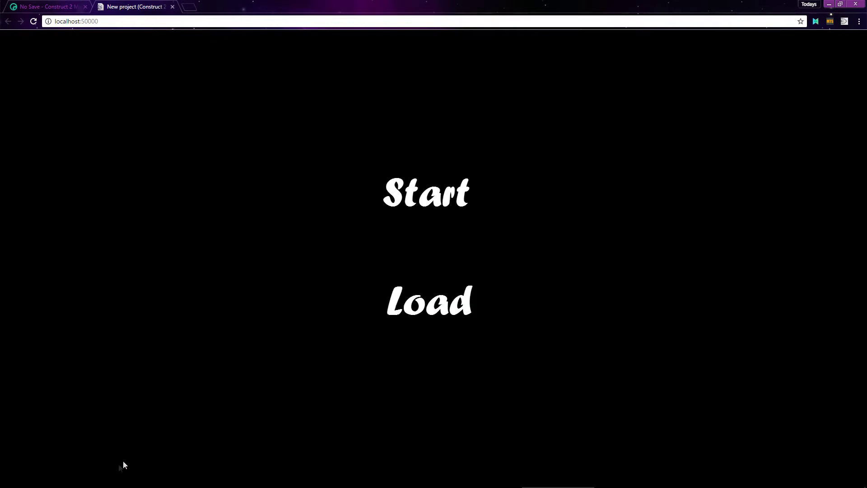
pyautogui.click(395, 300)
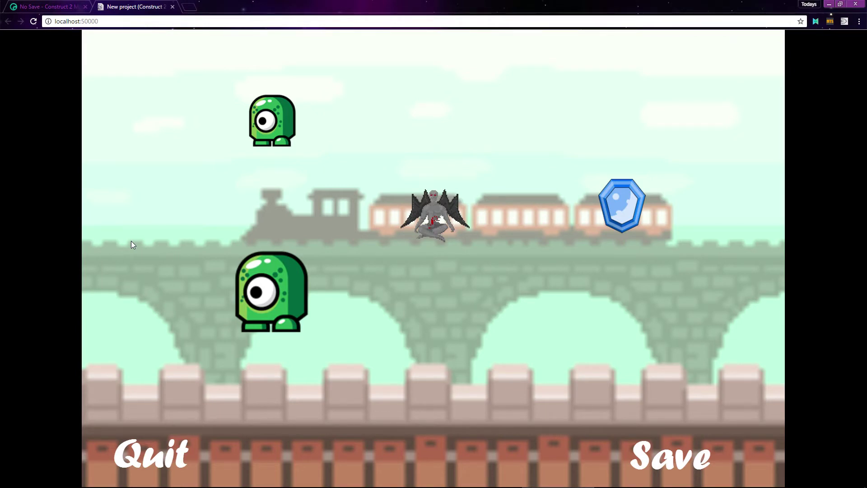
# Finish off both green monsters, the shrunken demon and the blue gem, then quit to the menu.
pyautogui.click(264, 140)
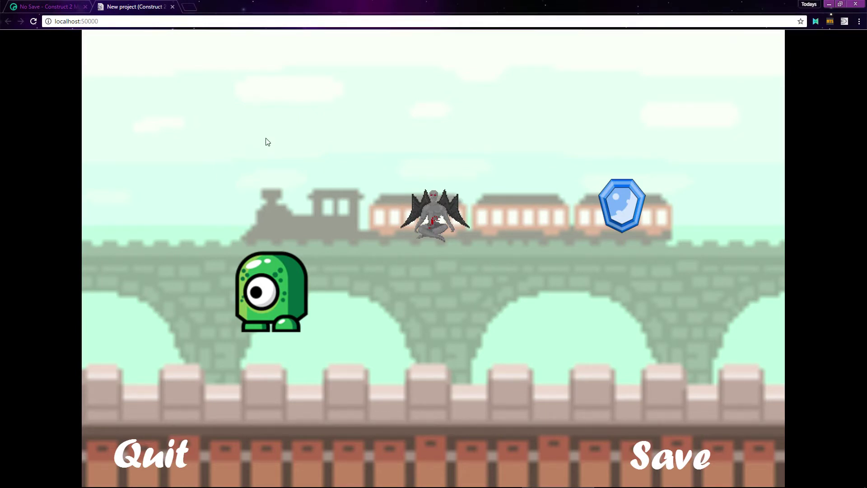
pyautogui.click(262, 272)
pyautogui.click(437, 221)
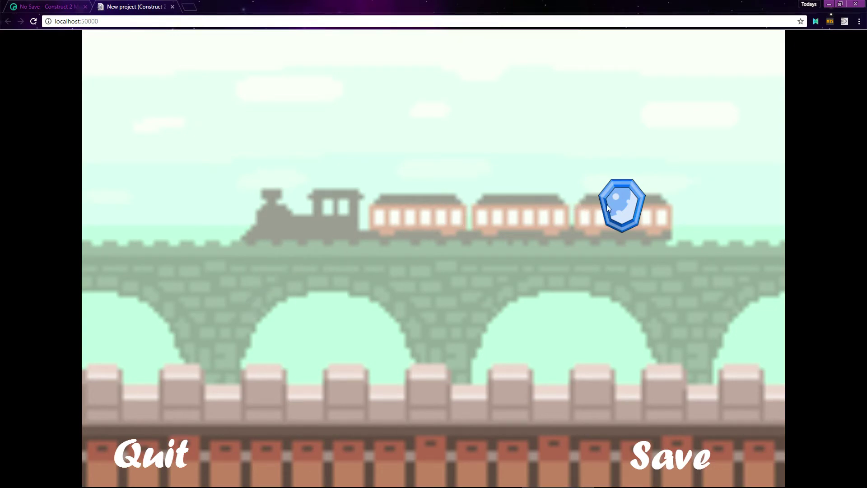
pyautogui.click(606, 206)
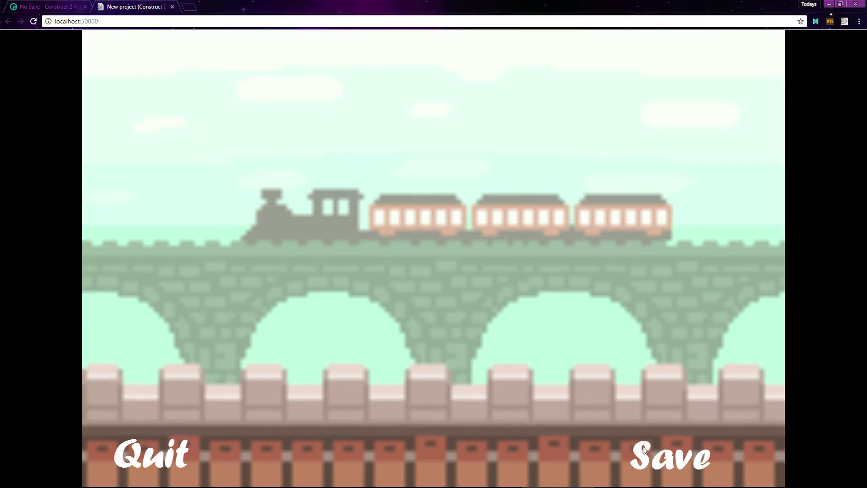
pyautogui.click(121, 461)
# Load the saved game, then add the No Save behavior to the Demon sprite.
pyautogui.click(397, 300)
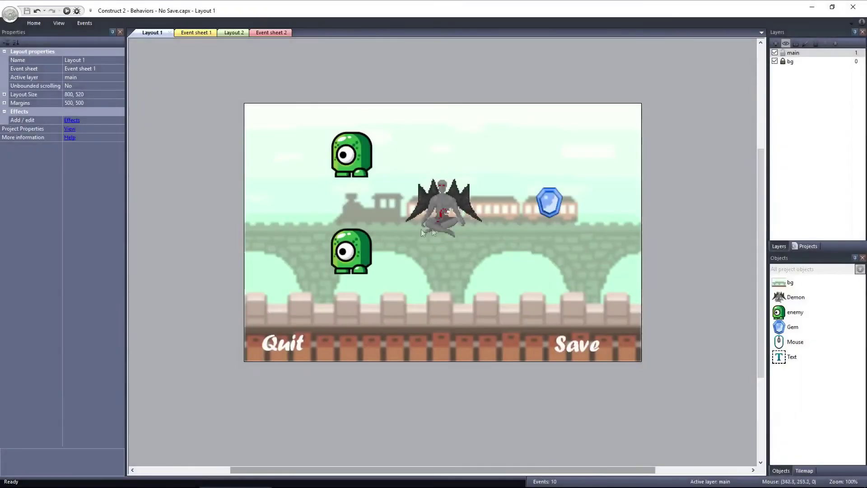
pyautogui.click(420, 229)
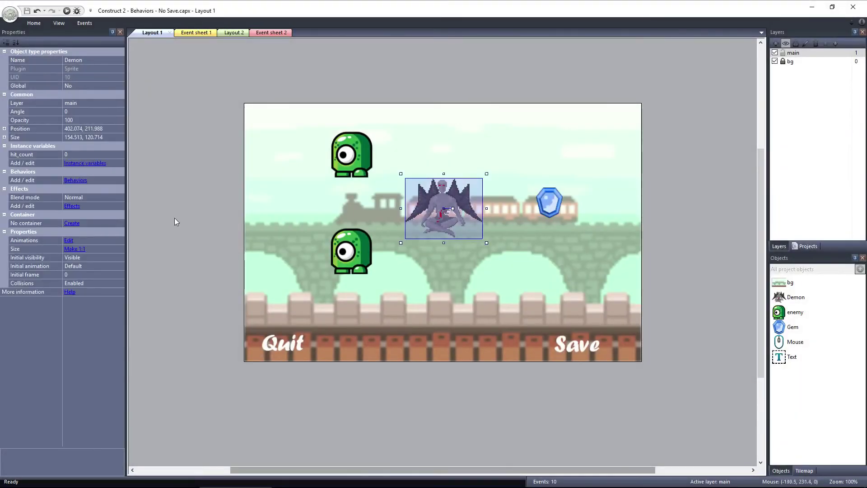
pyautogui.click(86, 182)
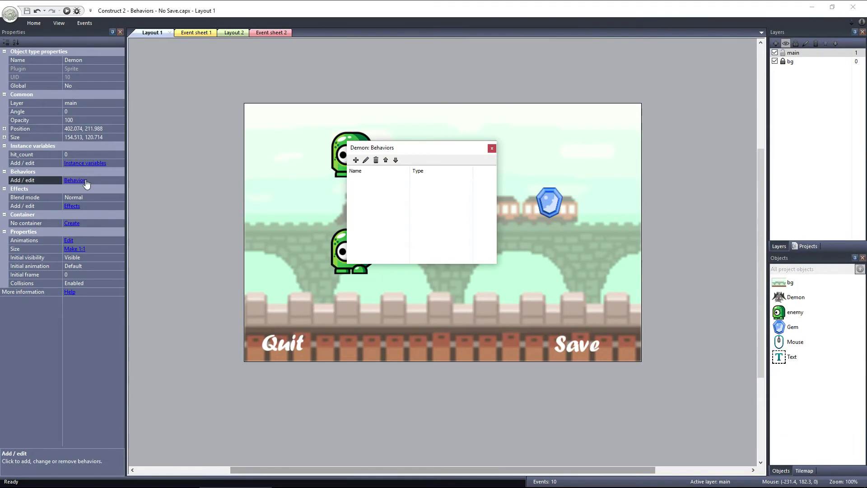
pyautogui.click(355, 160)
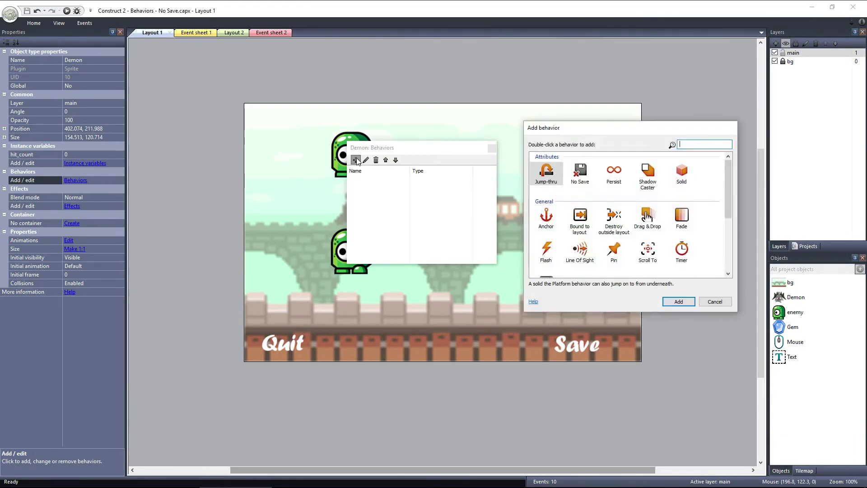
pyautogui.click(588, 182)
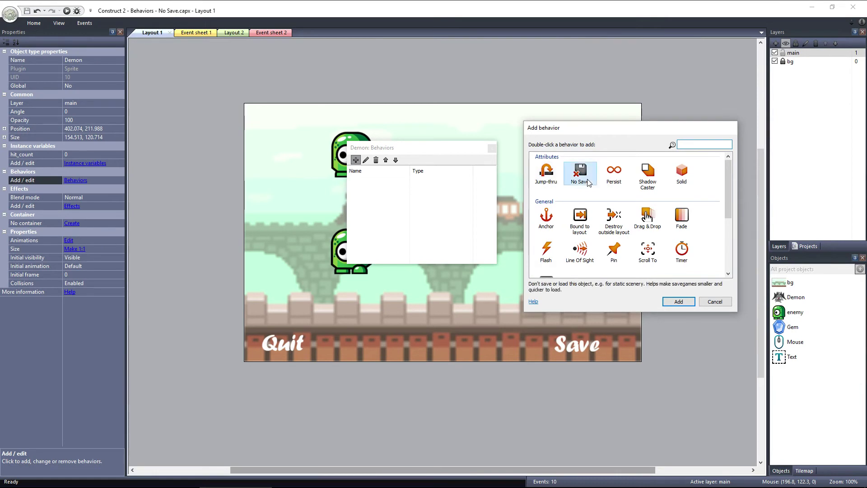
pyautogui.doubleClick(588, 182)
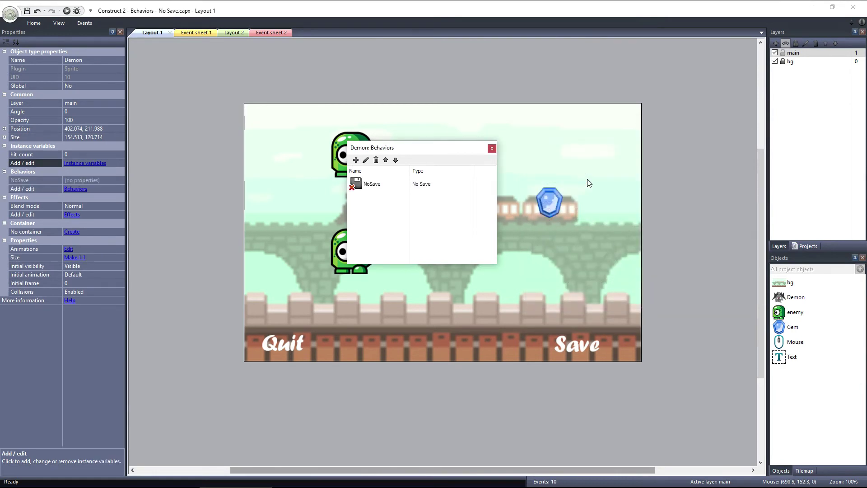
pyautogui.click(492, 148)
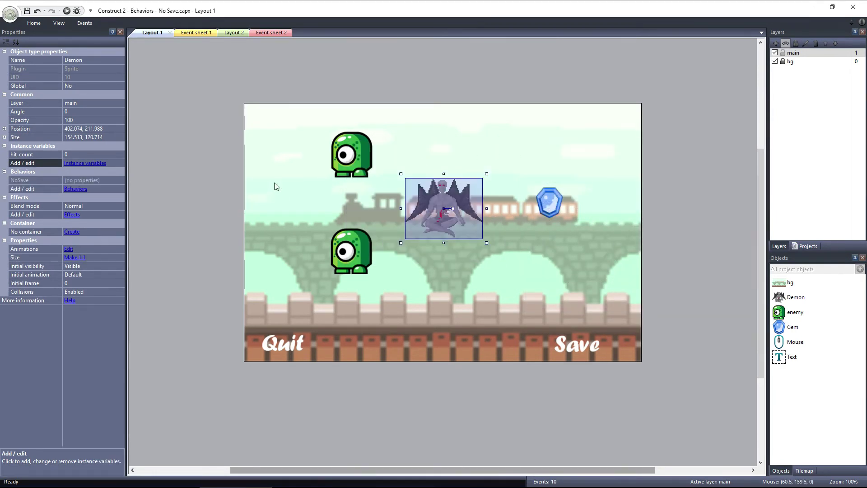
# Run a fresh browser preview from Layout 2 and start the game.
pyautogui.click(233, 33)
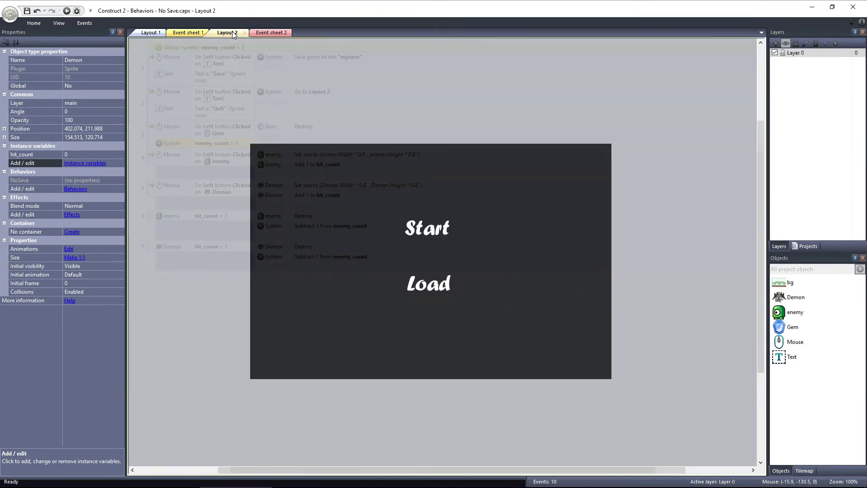
pyautogui.click(67, 11)
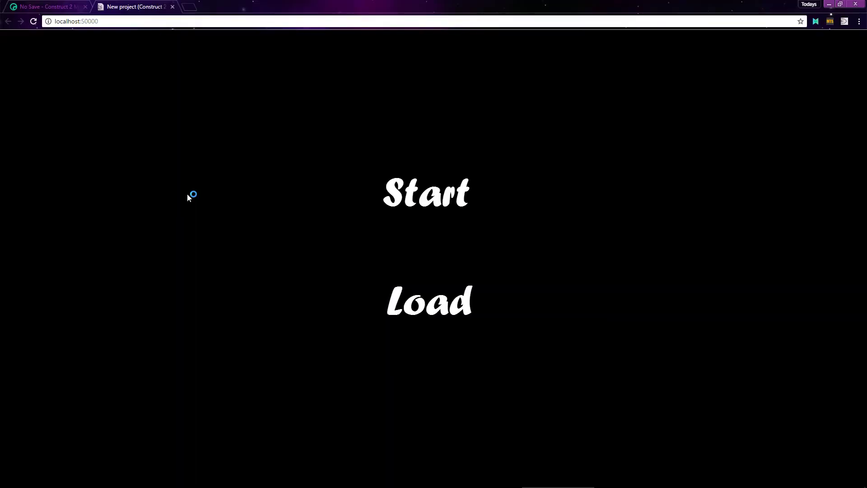
pyautogui.click(397, 198)
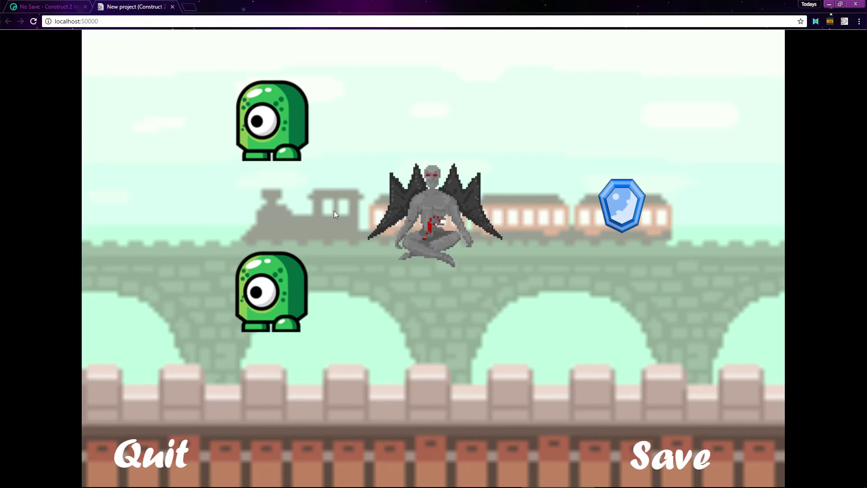